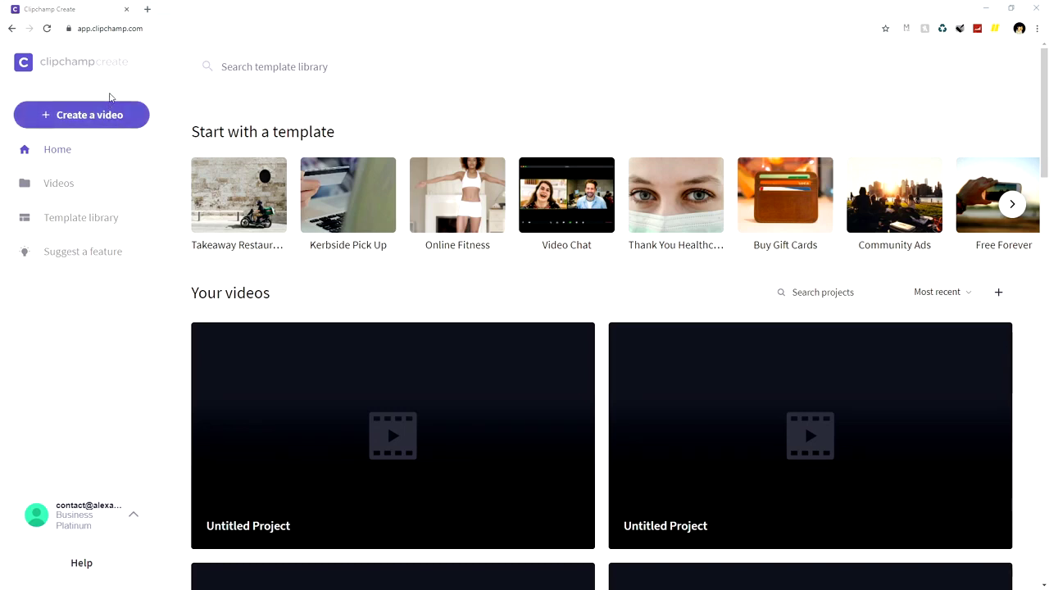
# Create a new video project in the Square 1:1 format.
pyautogui.click(67, 115)
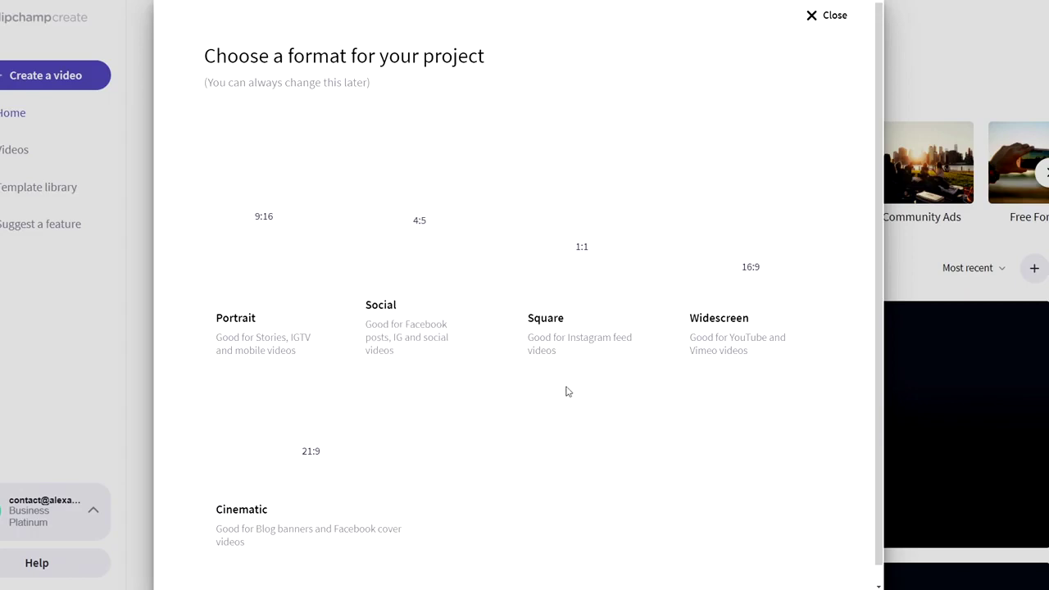
pyautogui.click(578, 258)
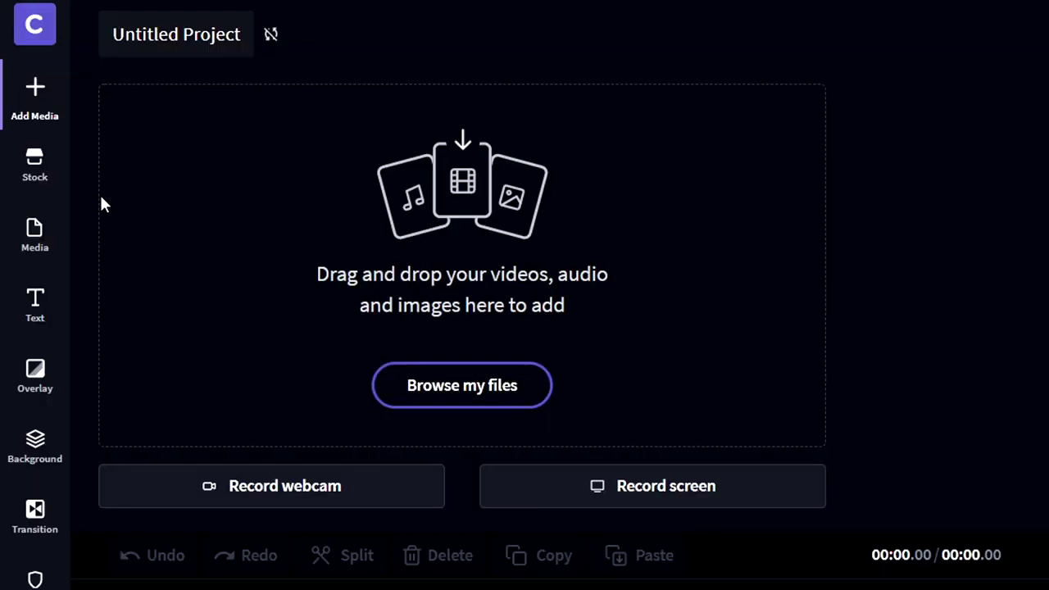
# Add the 'Excited Woot Woot GIF by LION' from Stock > GIPHY to the media library.
pyautogui.click(34, 164)
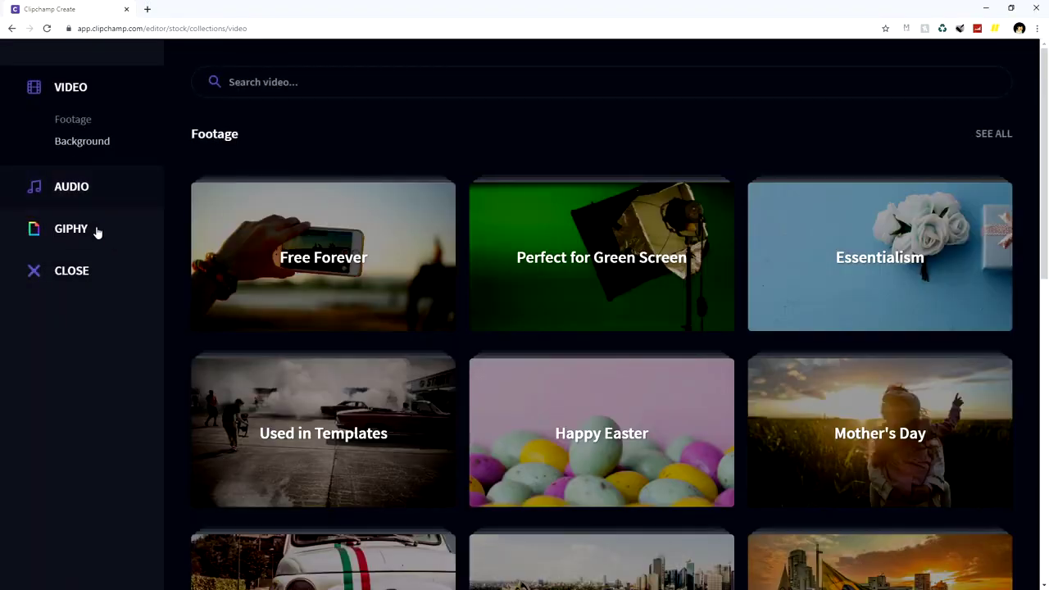
pyautogui.click(74, 232)
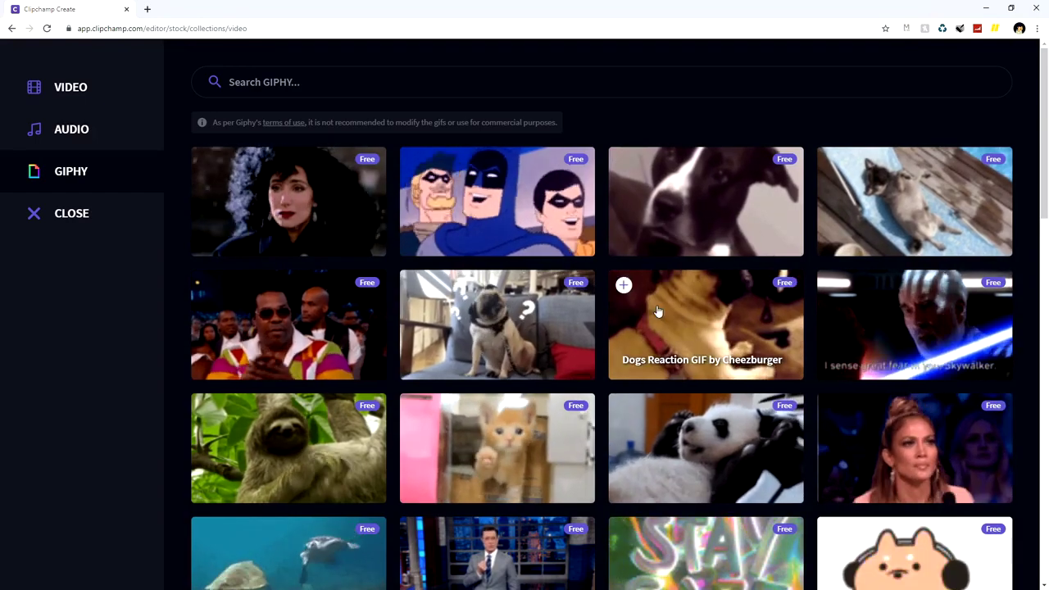
pyautogui.scroll(-8, 647, 295)
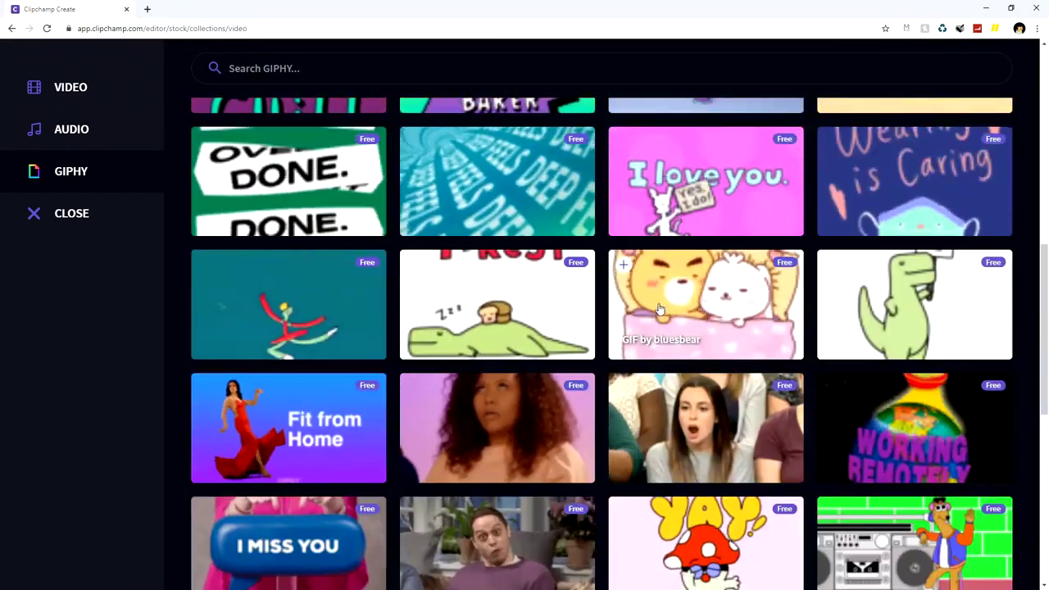
pyautogui.scroll(-4, 660, 299)
pyautogui.scroll(-1, 662, 286)
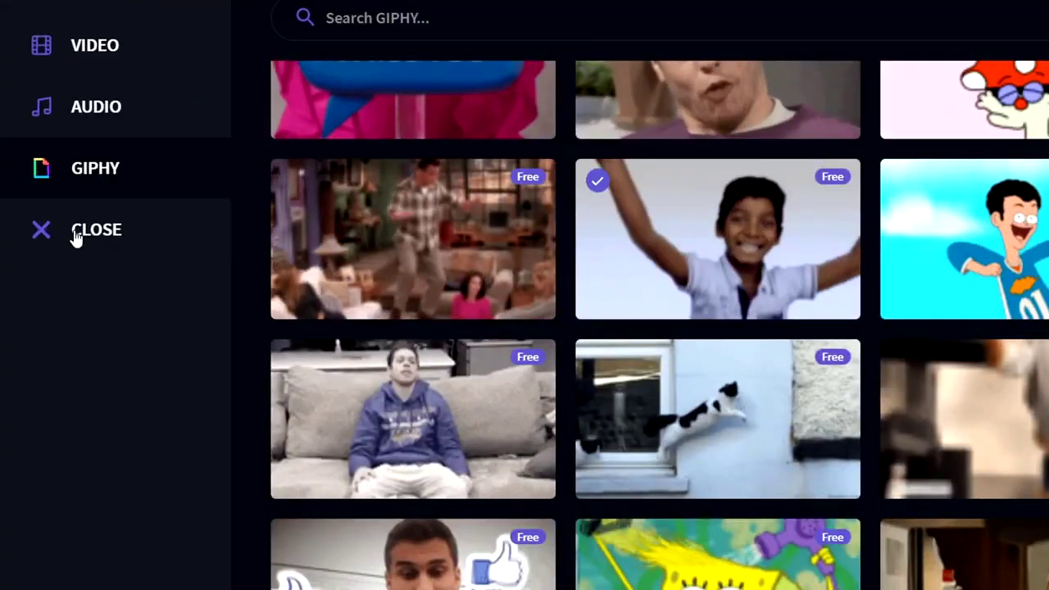
pyautogui.click(57, 218)
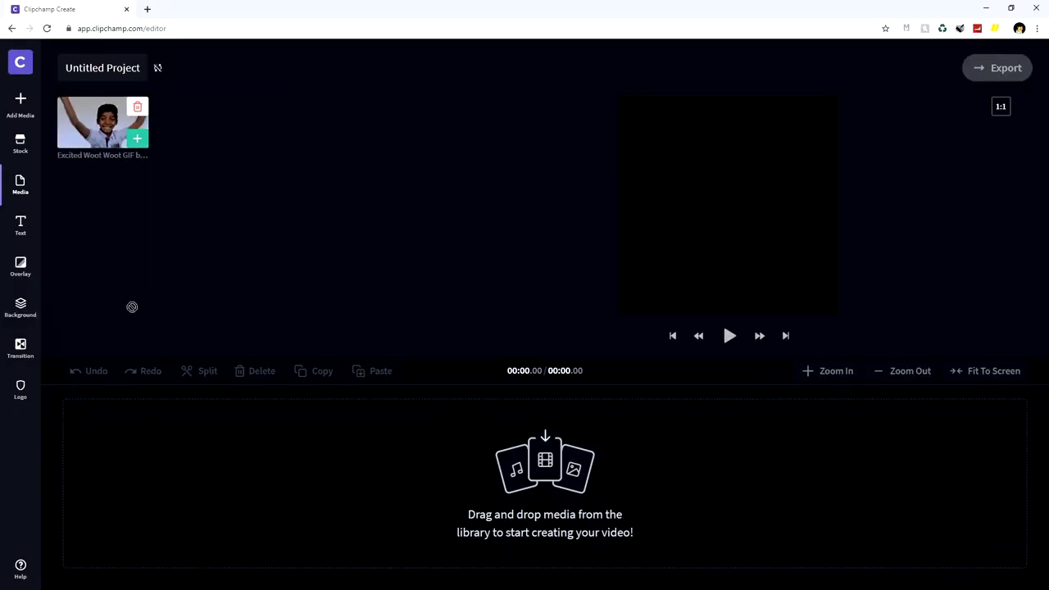
# Drag the Woot Woot GIF onto the timeline, making the project 00:01.77 long.
pyautogui.moveTo(131, 307); pyautogui.dragTo(82, 431)
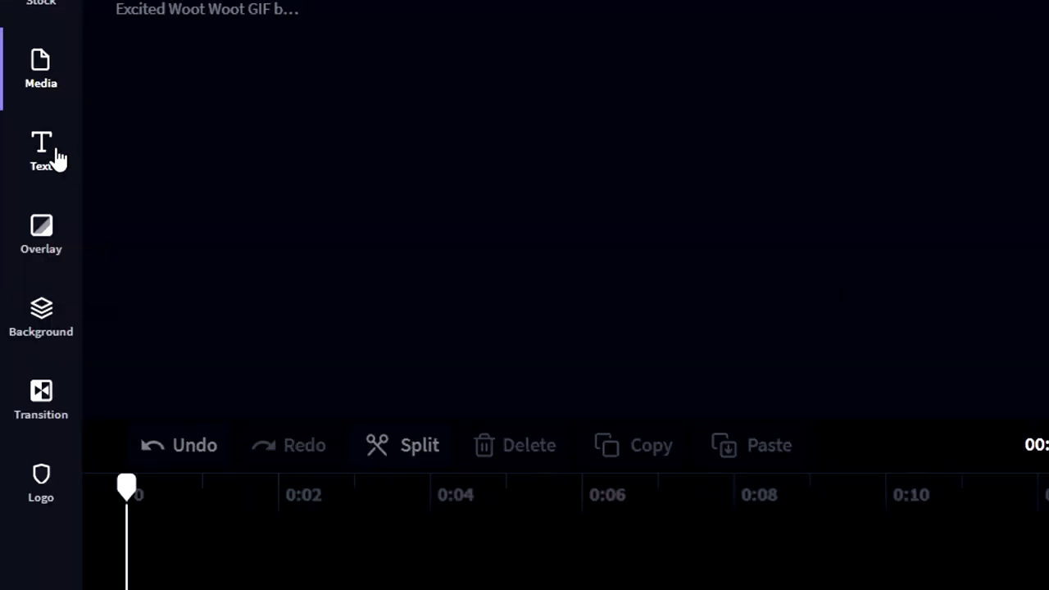
# Place the Meme text template above the GIF on the timeline, starting at 0:00.
pyautogui.click(59, 159)
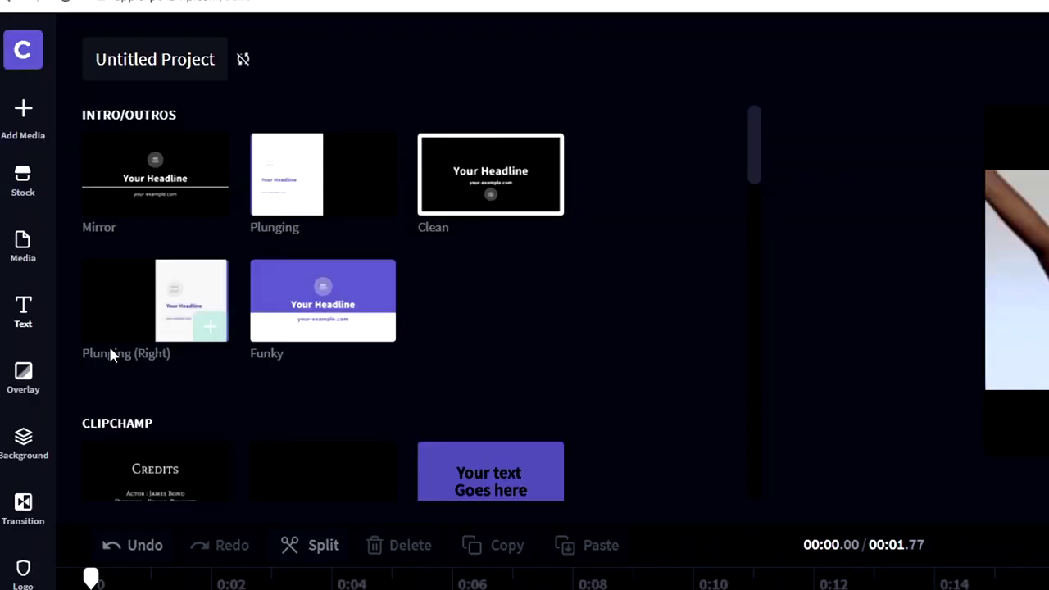
pyautogui.scroll(-5, 521, 275)
pyautogui.scroll(-7, 597, 270)
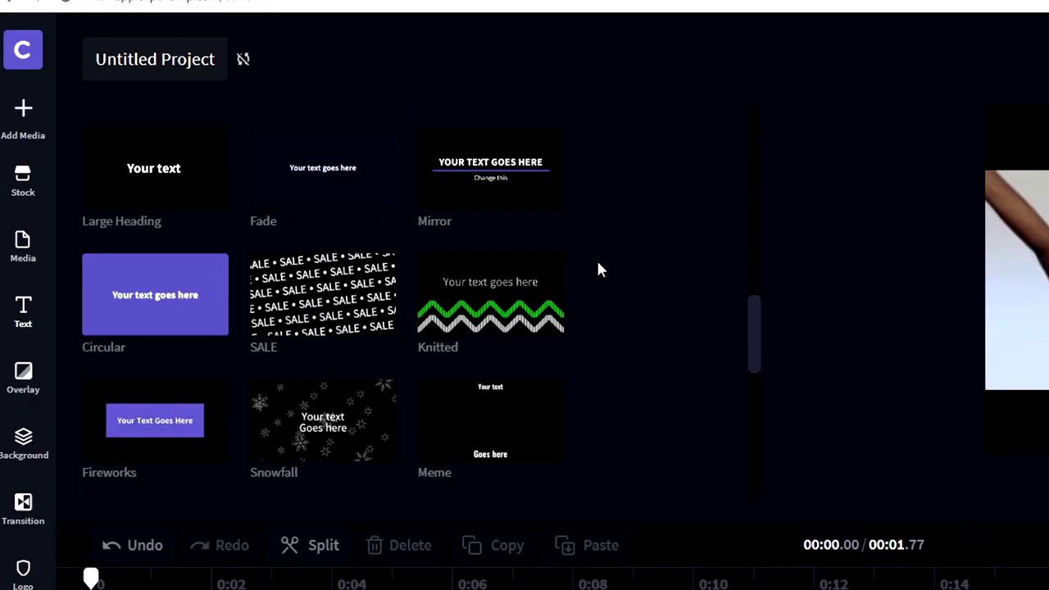
pyautogui.scroll(-3, 598, 270)
pyautogui.moveTo(494, 196)
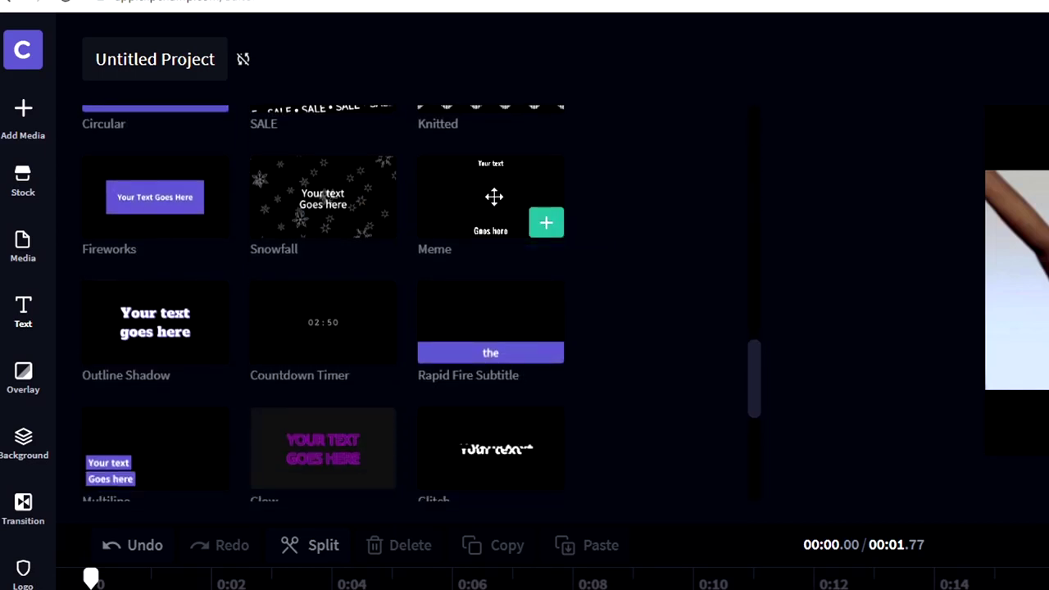
pyautogui.moveTo(494, 196); pyautogui.dragTo(140, 589)
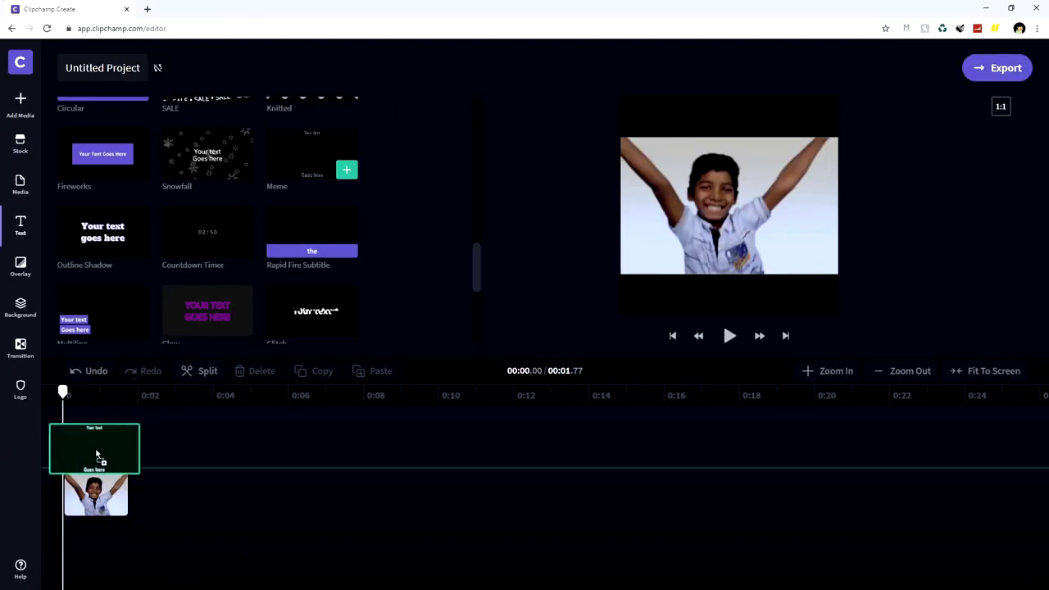
pyautogui.moveTo(94, 458); pyautogui.dragTo(96, 459)
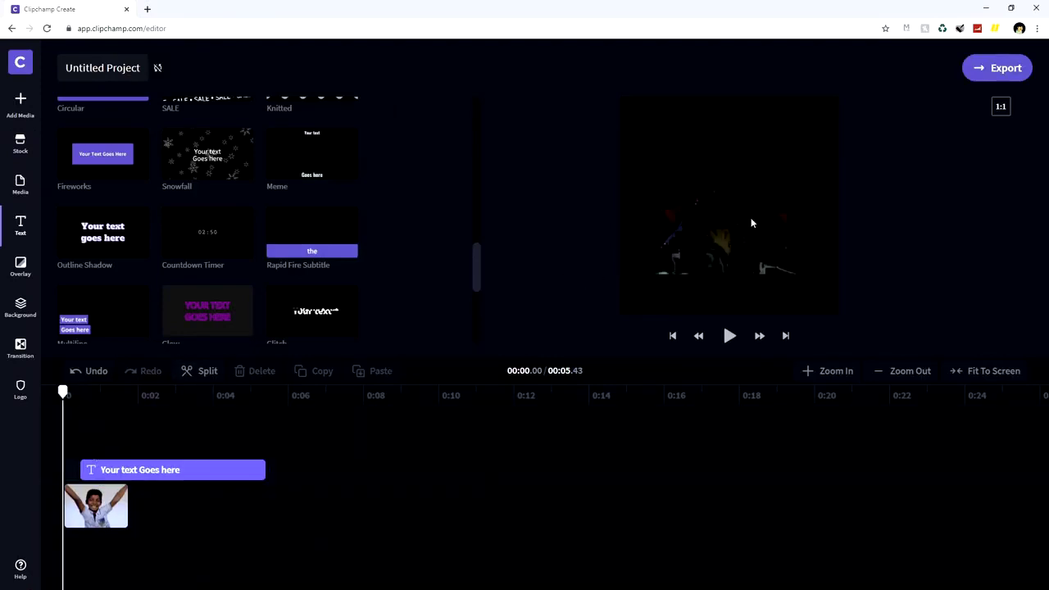
pyautogui.moveTo(160, 483); pyautogui.dragTo(150, 482)
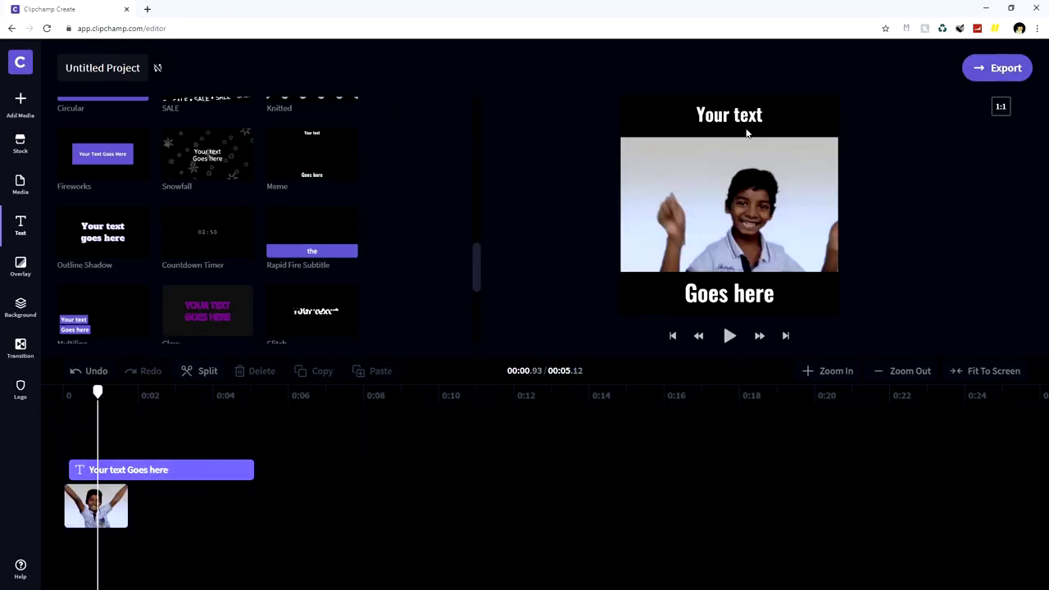
pyautogui.moveTo(173, 473); pyautogui.dragTo(97, 470)
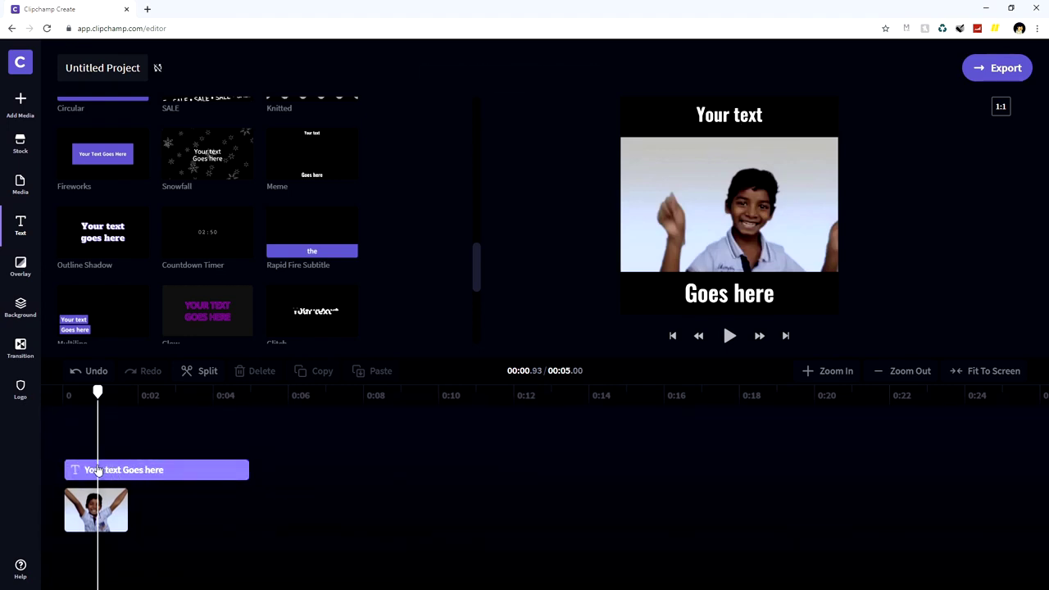
# Trim the caption to the GIF's length and type 'WHEN YOUR CLIPCHAMP VIDEO' as its text.
pyautogui.click(199, 478)
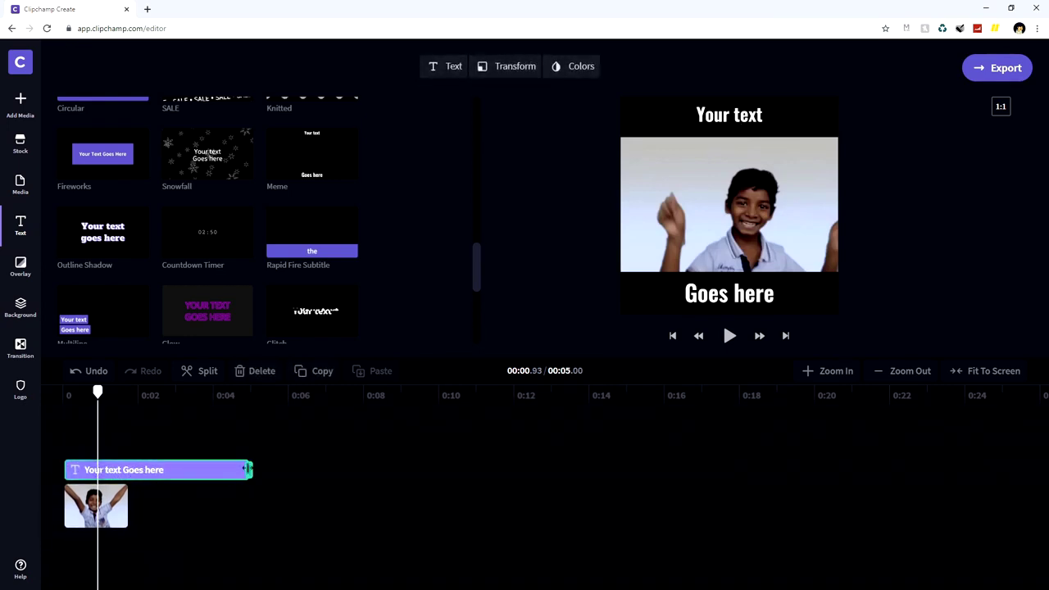
pyautogui.moveTo(246, 470); pyautogui.dragTo(133, 487)
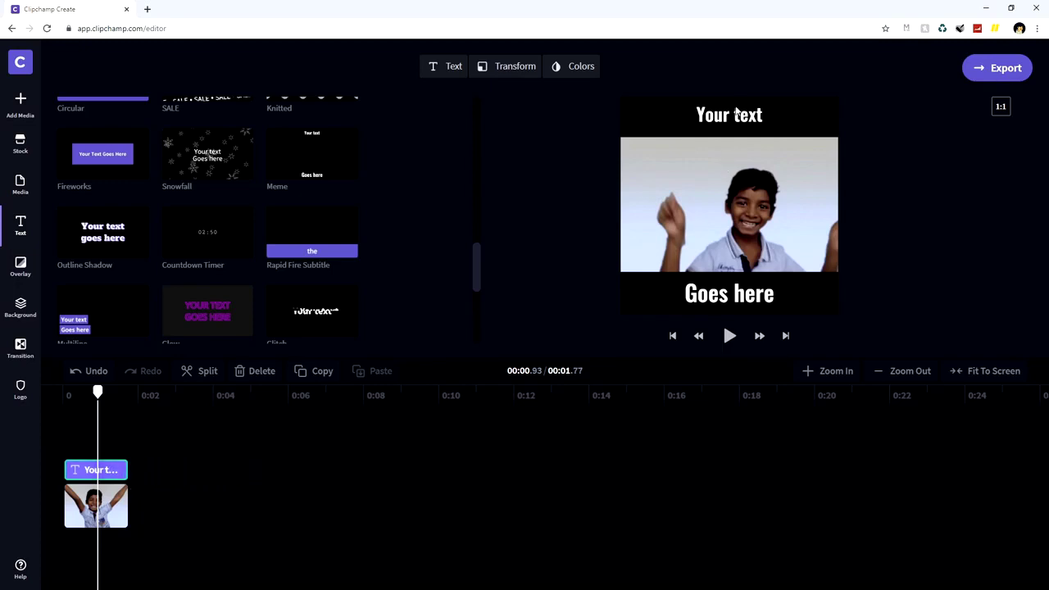
pyautogui.click(441, 63)
pyautogui.click(367, 172)
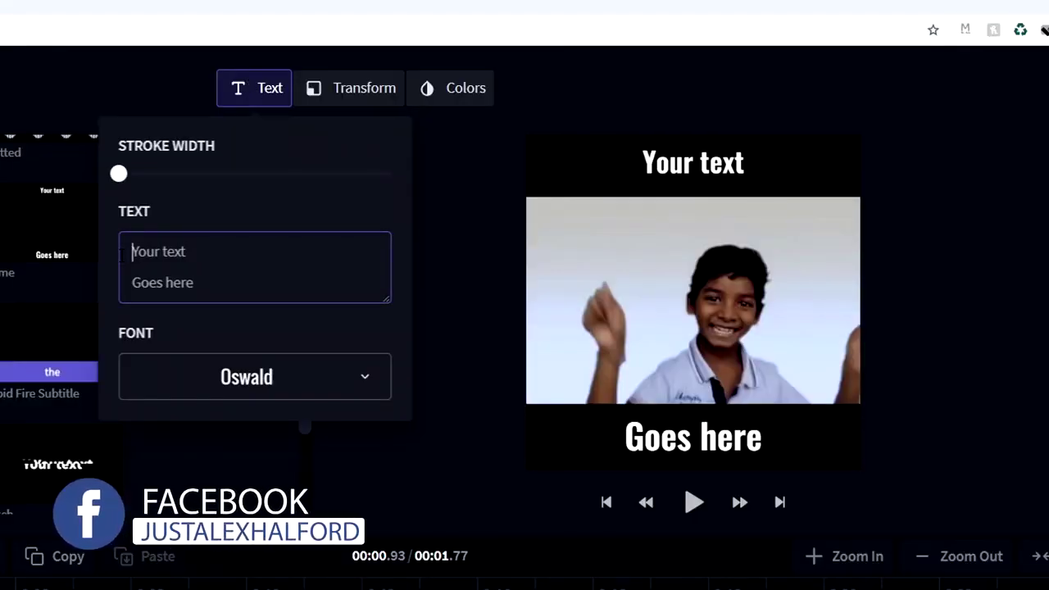
pyautogui.write('WHEN YOU')
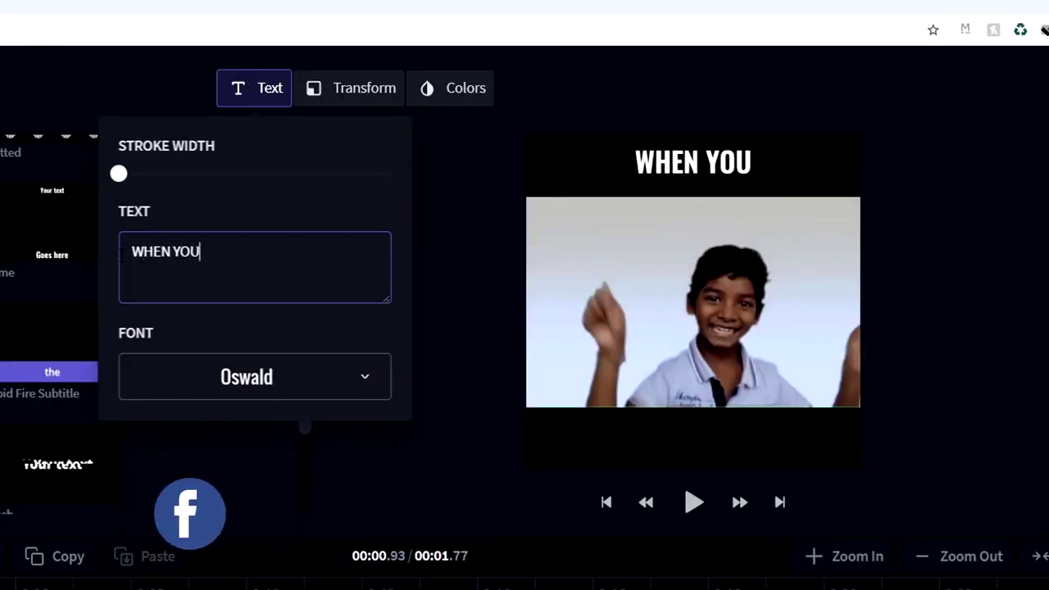
pyautogui.write('R CLIPCHA')
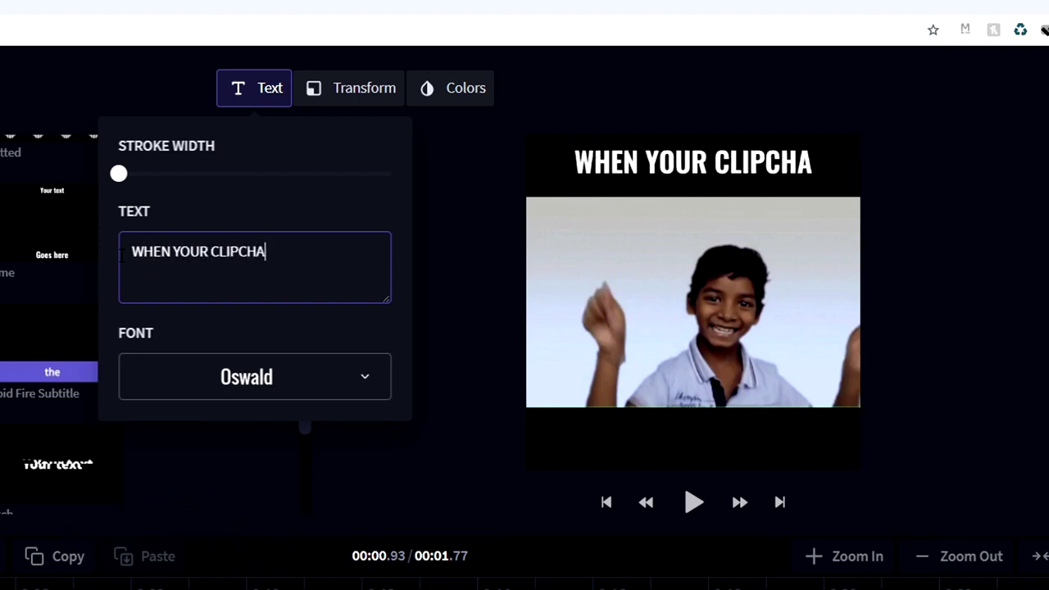
pyautogui.write('MP VID')
pyautogui.press('BackSpace')
pyautogui.write('IDEO')
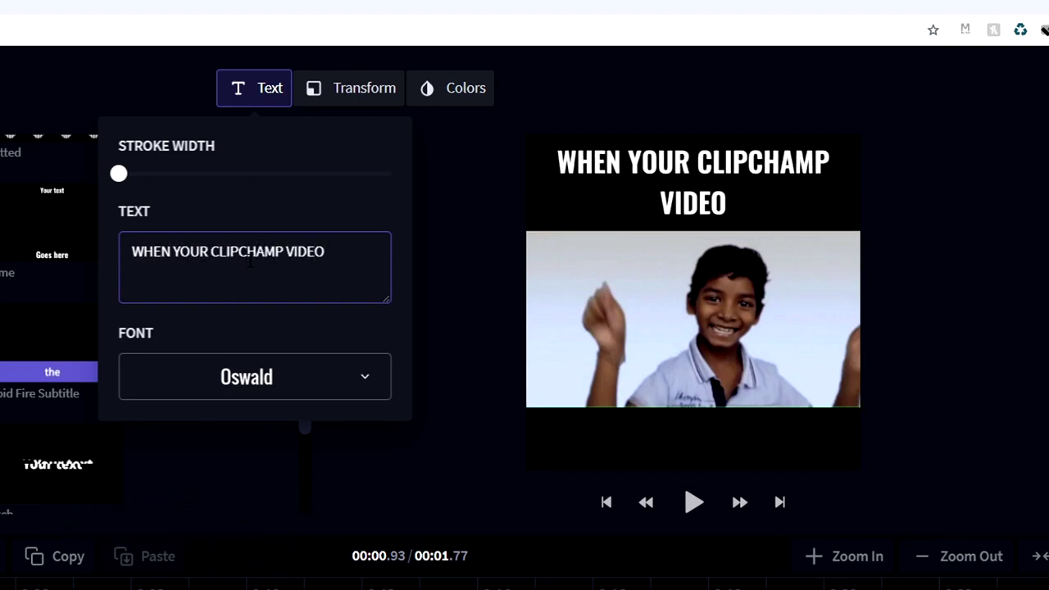
# Shrink the caption's Transform size so the text fits on one line.
pyautogui.hotkey('ctrl', 'a')
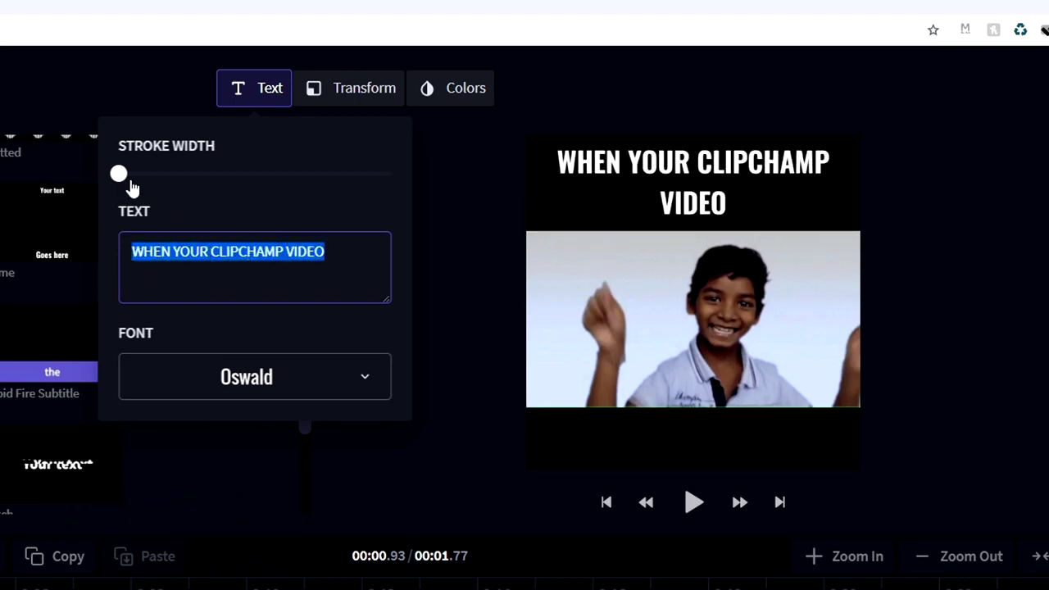
pyautogui.click(321, 96)
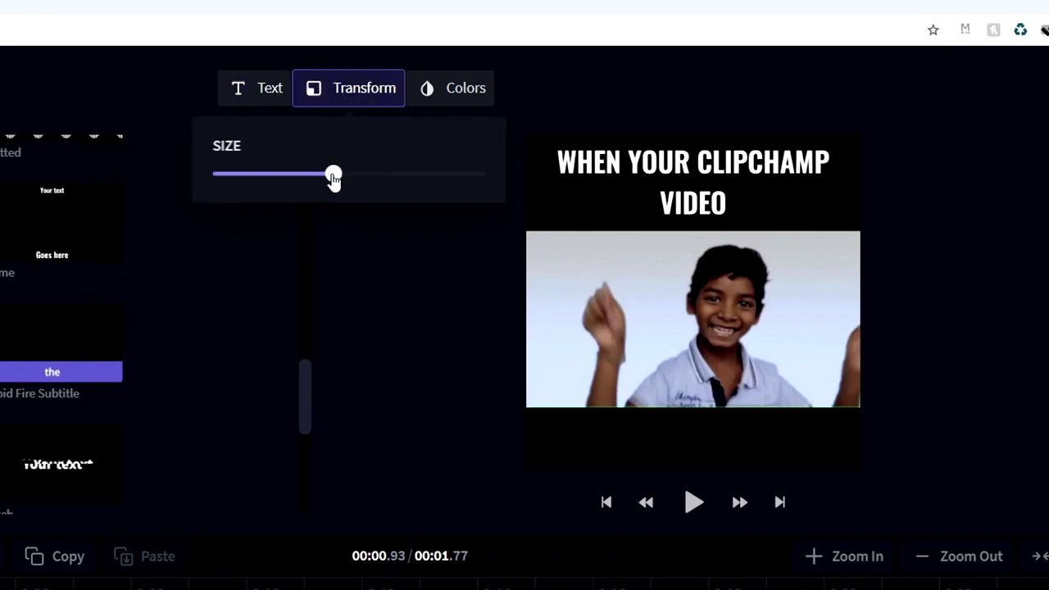
pyautogui.moveTo(328, 182); pyautogui.dragTo(309, 182)
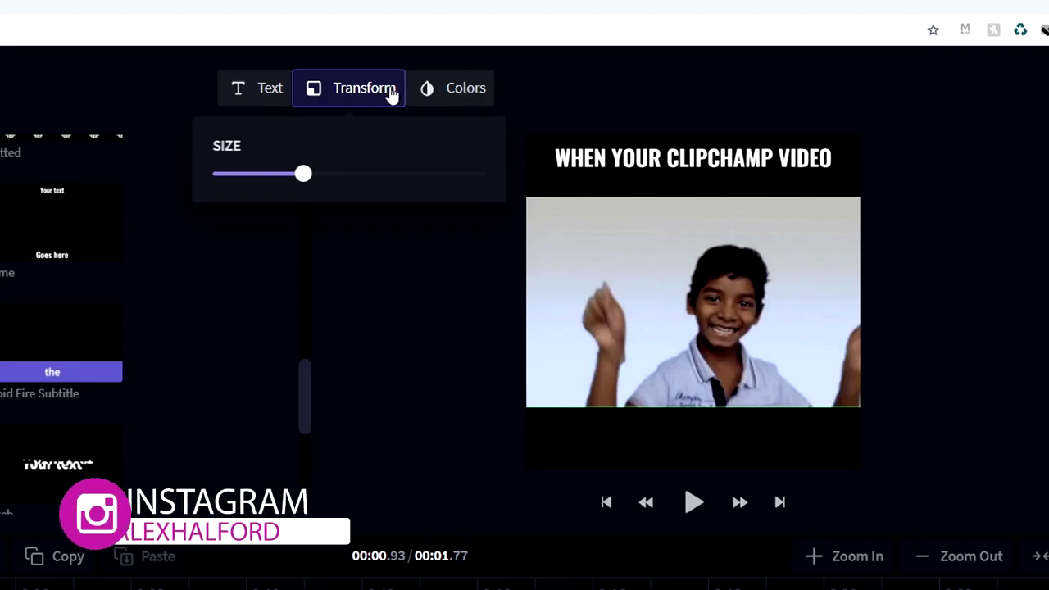
pyautogui.click(261, 97)
# Add 'HAS FINISHED EXPORTING' as the bottom line and set the font to Abril Fatface.
pyautogui.click(350, 256)
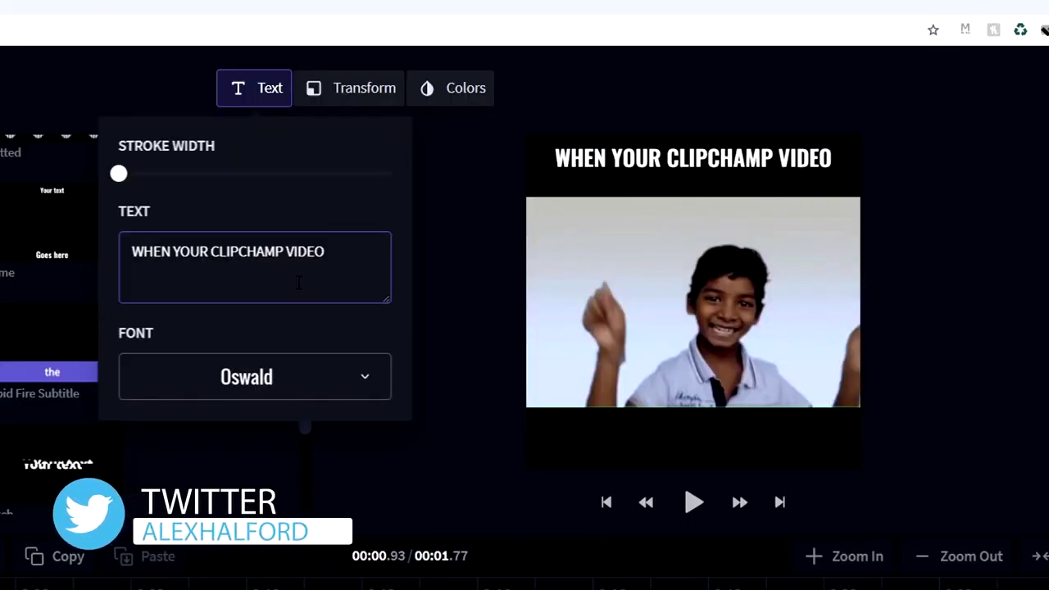
pyautogui.write('HAS FINI')
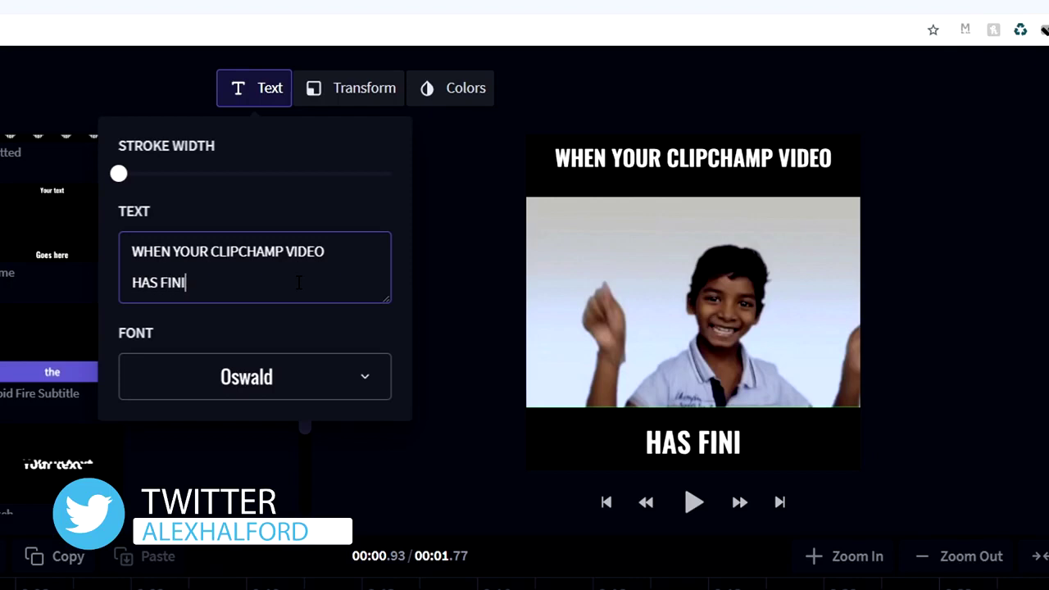
pyautogui.write('SHED EXPORTING')
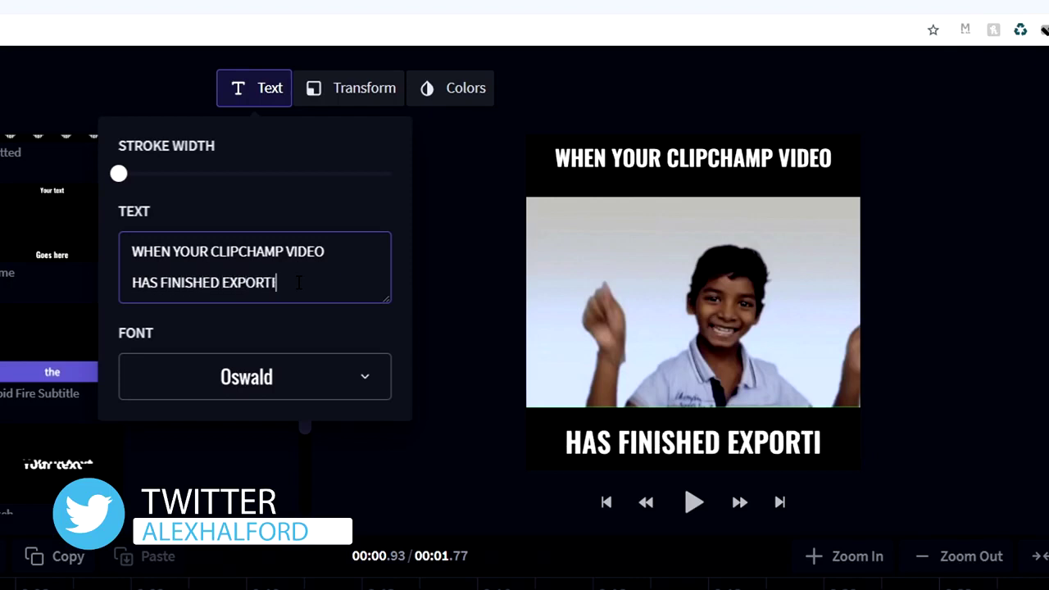
pyautogui.click(317, 361)
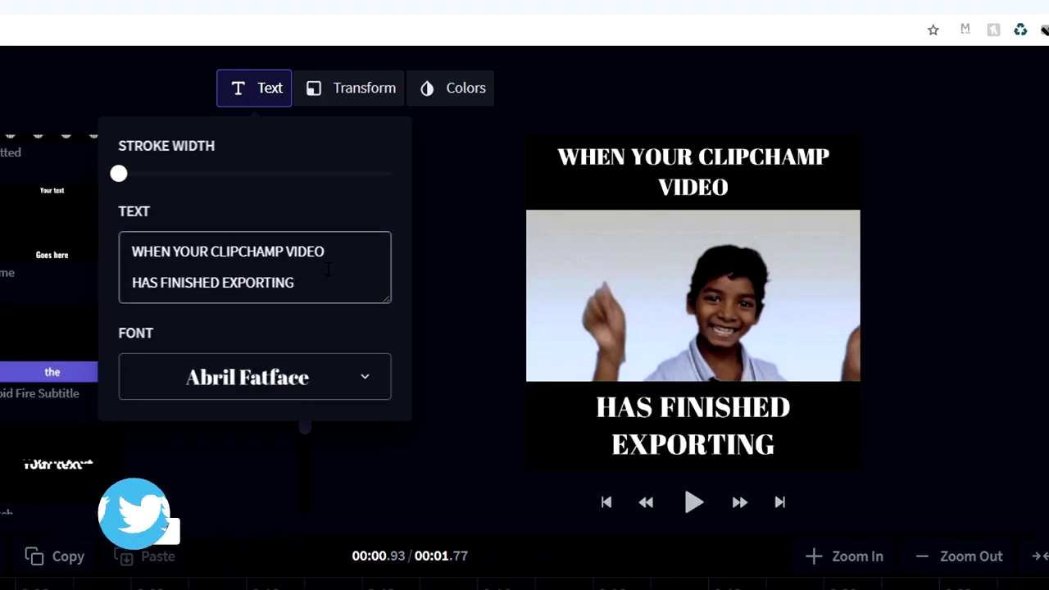
pyautogui.click(707, 192)
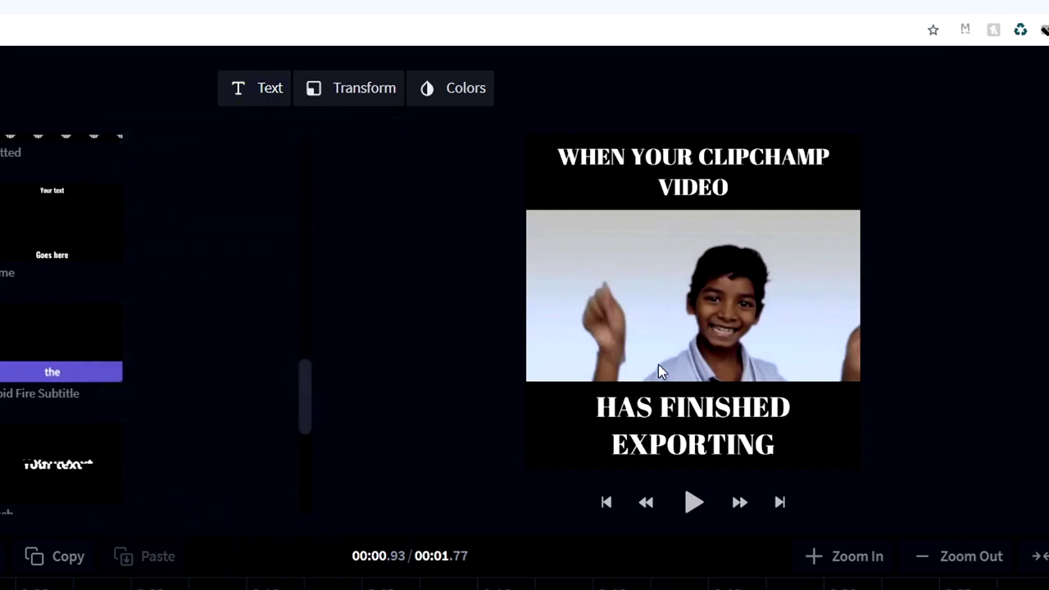
pyautogui.click(532, 522)
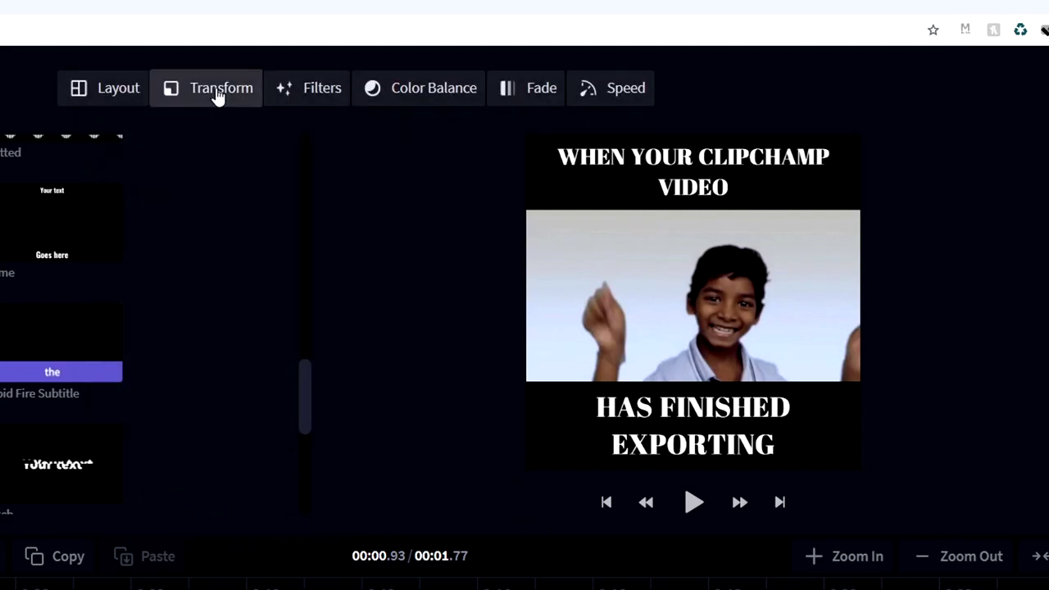
pyautogui.click(218, 95)
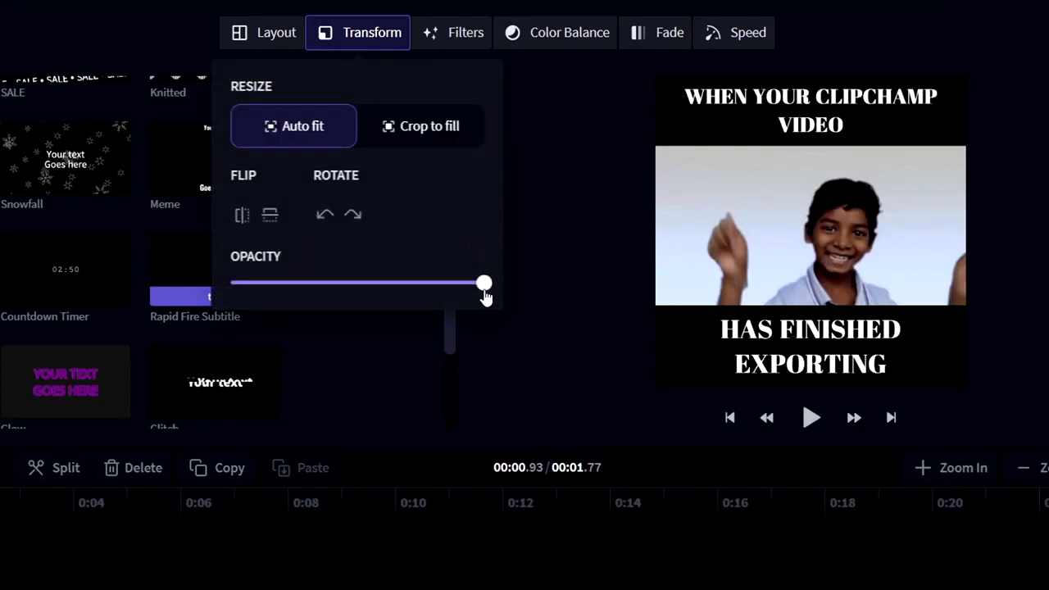
pyautogui.moveTo(484, 291)
pyautogui.mouseDown()
pyautogui.moveTo(429, 297)
pyautogui.moveTo(492, 295)
pyautogui.mouseUp()
pyautogui.click(767, 419)
pyautogui.click(811, 418)
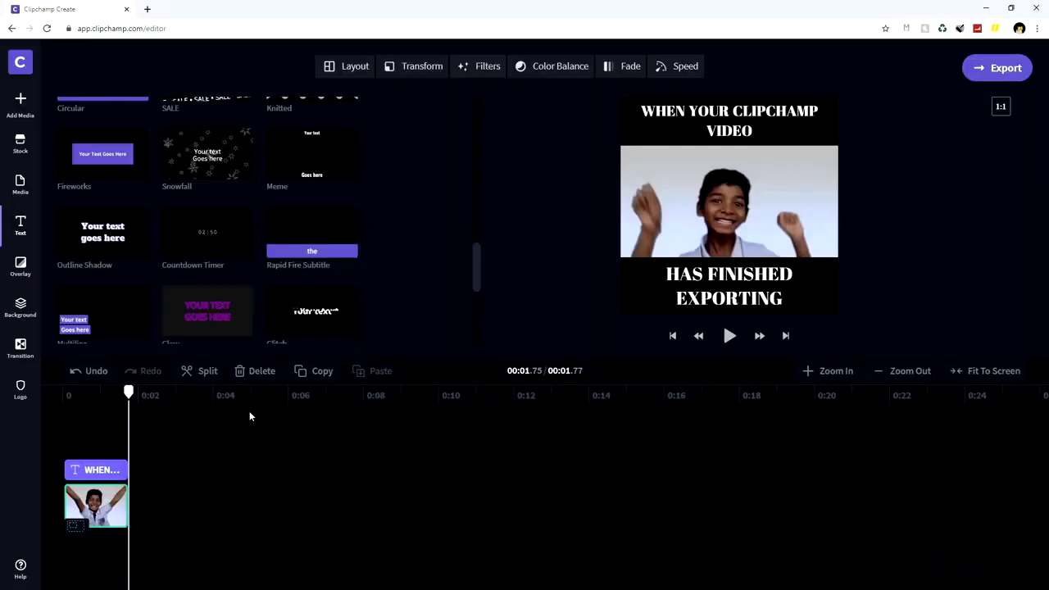
pyautogui.press('space')
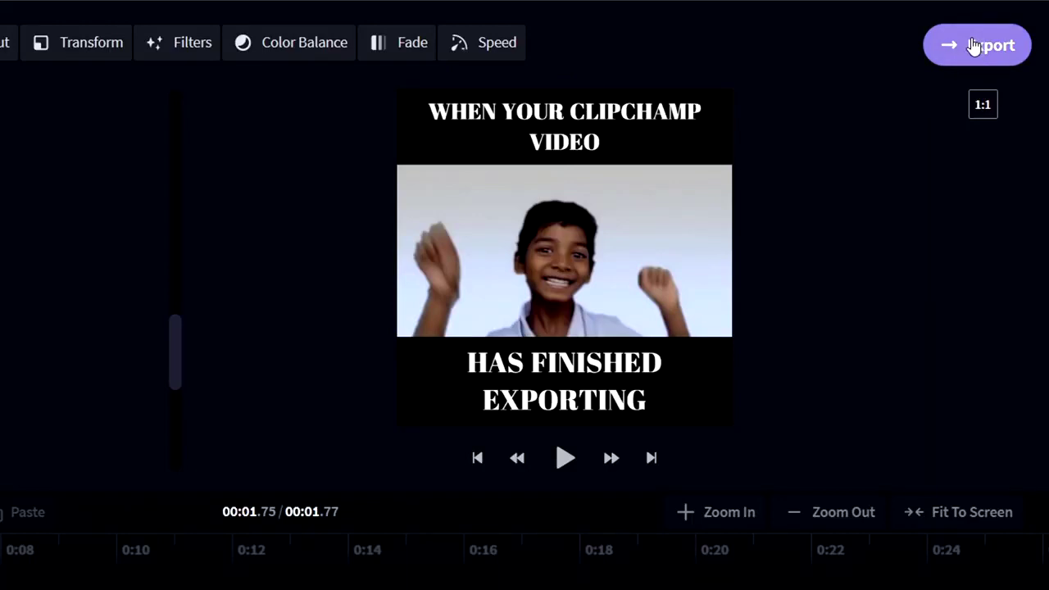
# Export the meme video at 720p resolution.
pyautogui.click(974, 46)
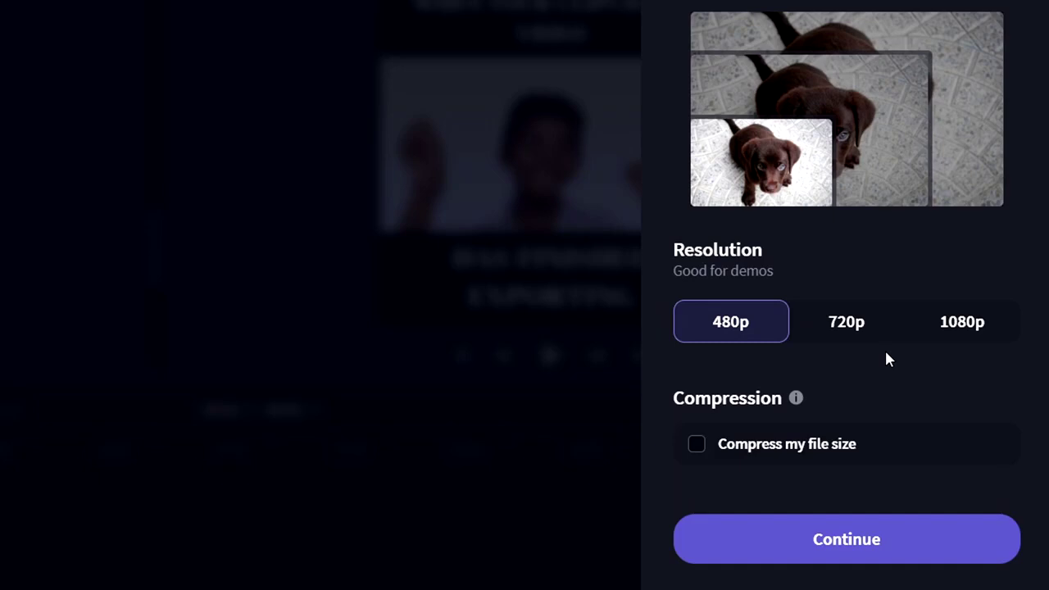
pyautogui.click(864, 329)
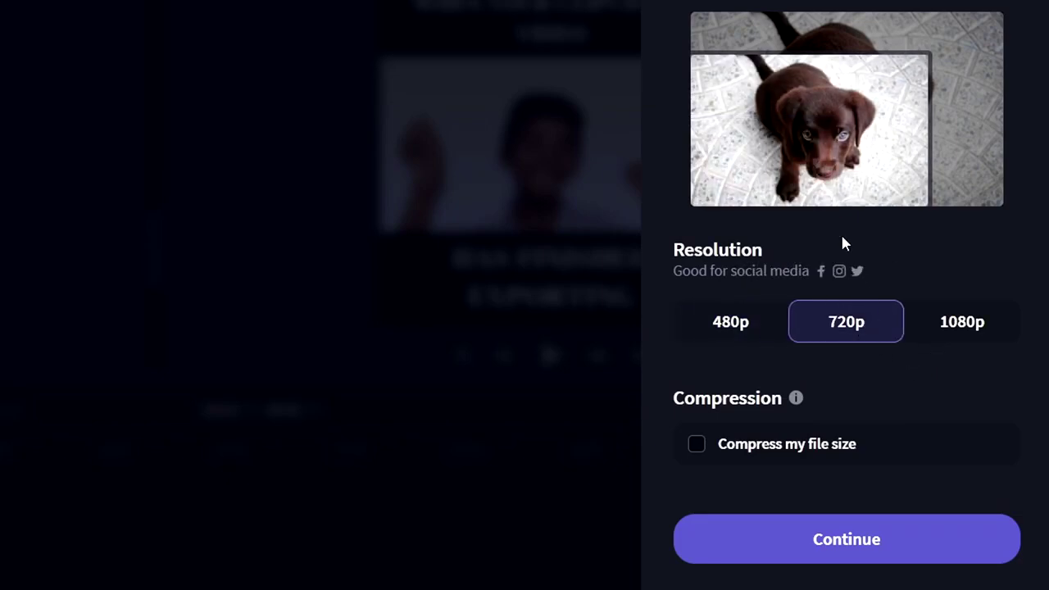
pyautogui.click(839, 544)
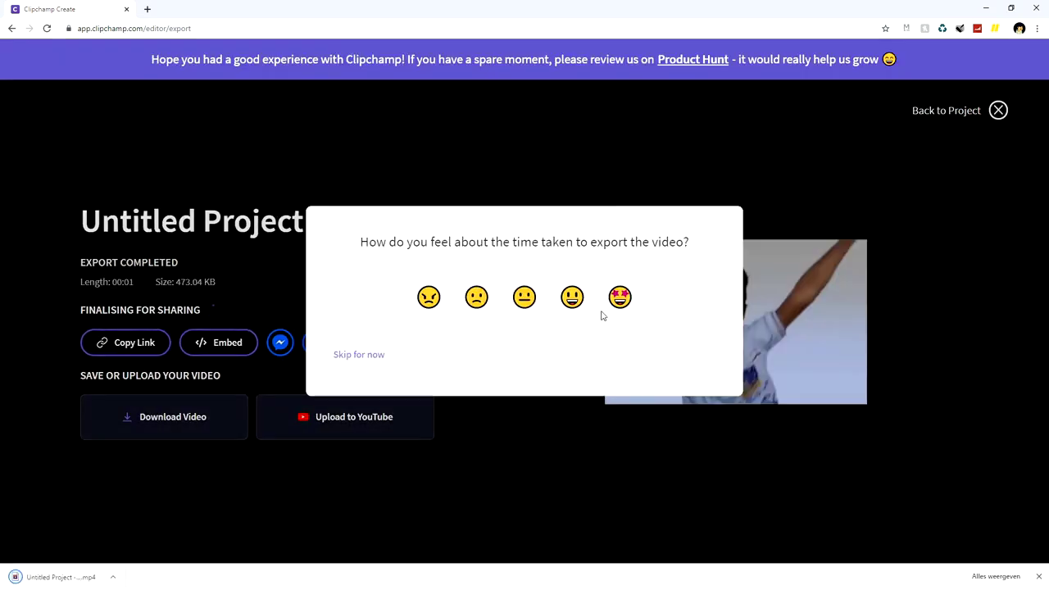
# Skip the feedback prompt, download the MP4 and play it in a media player.
pyautogui.click(375, 355)
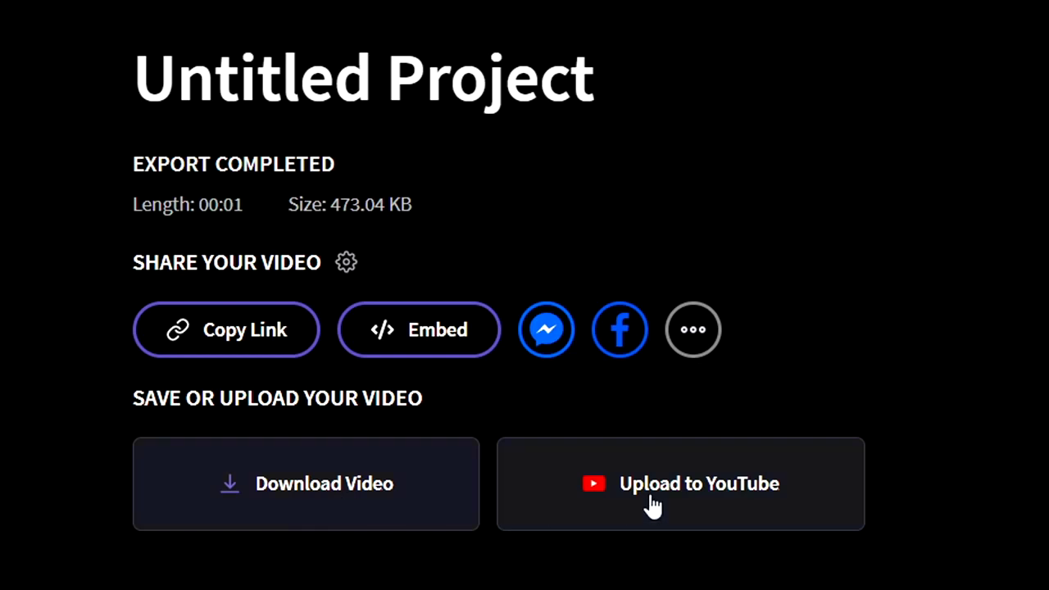
pyautogui.click(308, 507)
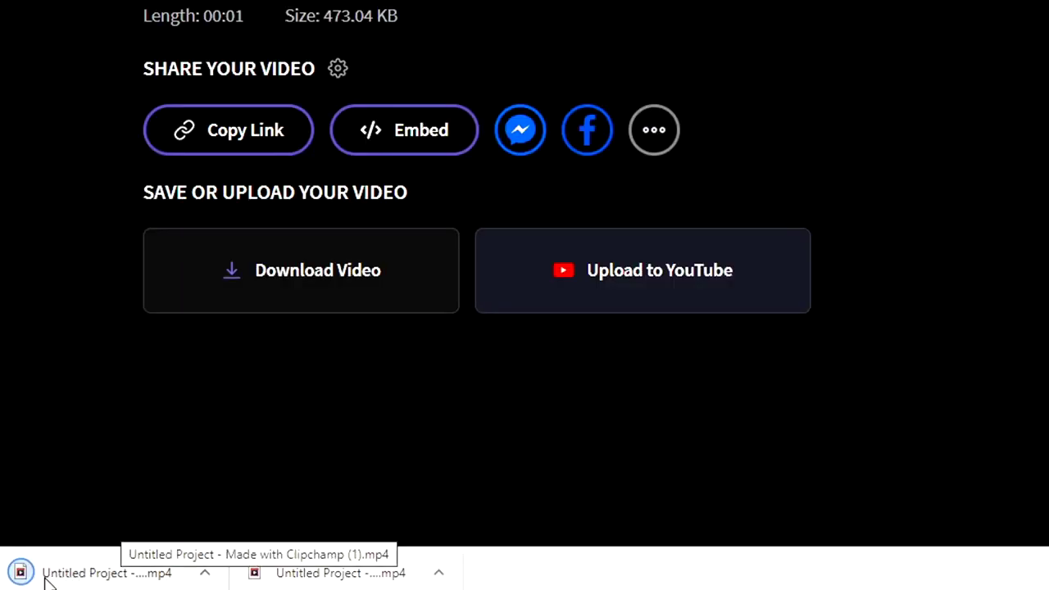
pyautogui.click(94, 576)
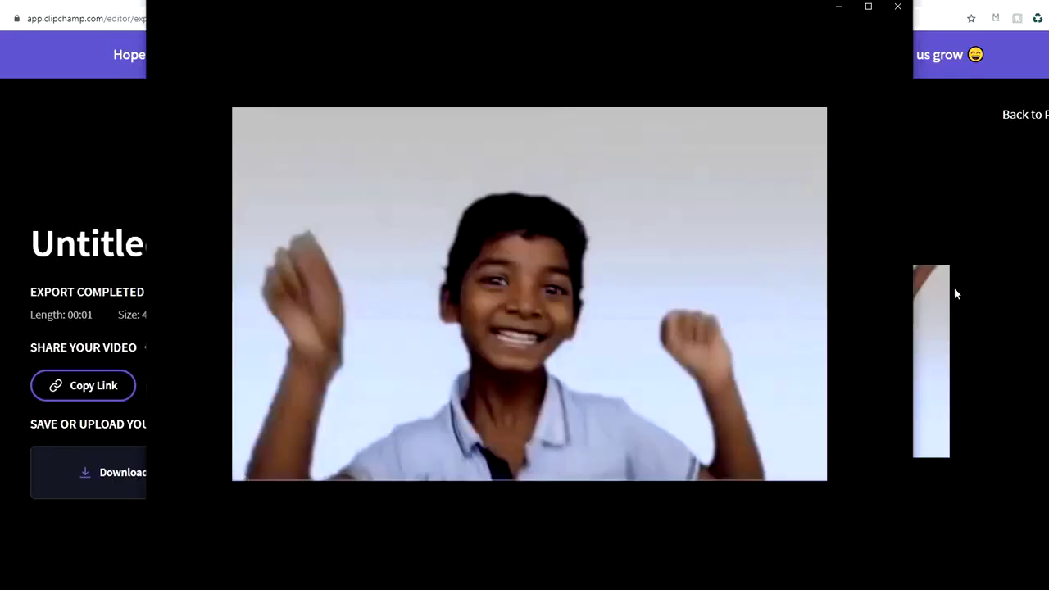